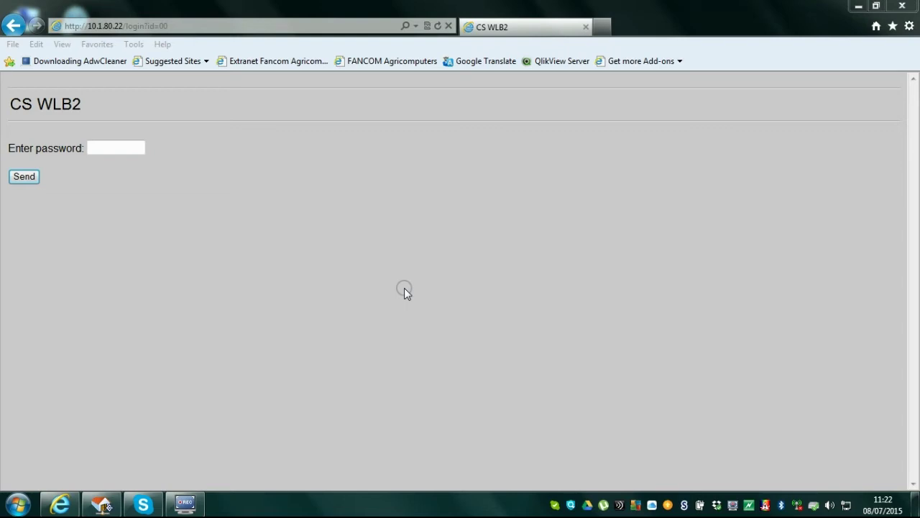
- Go to google.co.uk in Internet Explorer
{"action": "left_click", "coordinate": [109, 27]}
{"action": "type", "text": "g"}
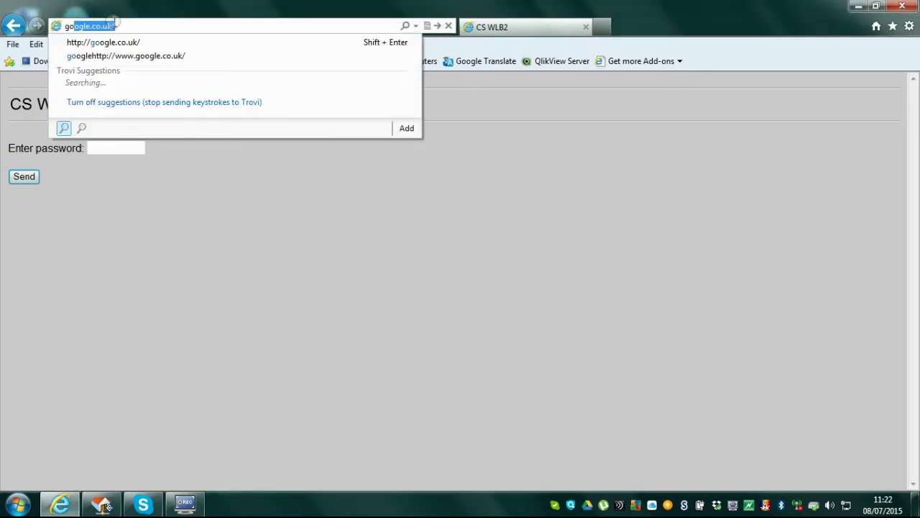
{"action": "type", "text": "oogle.co.uk"}
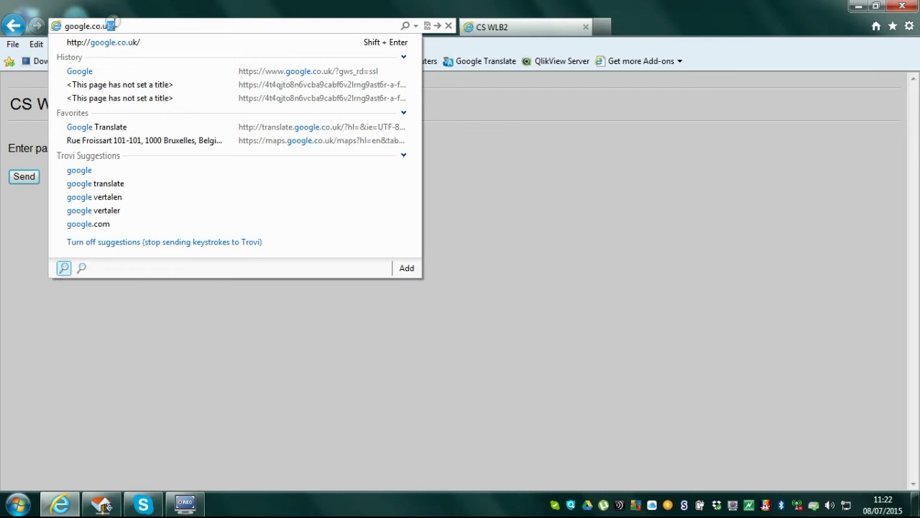
{"action": "key", "text": "Return"}
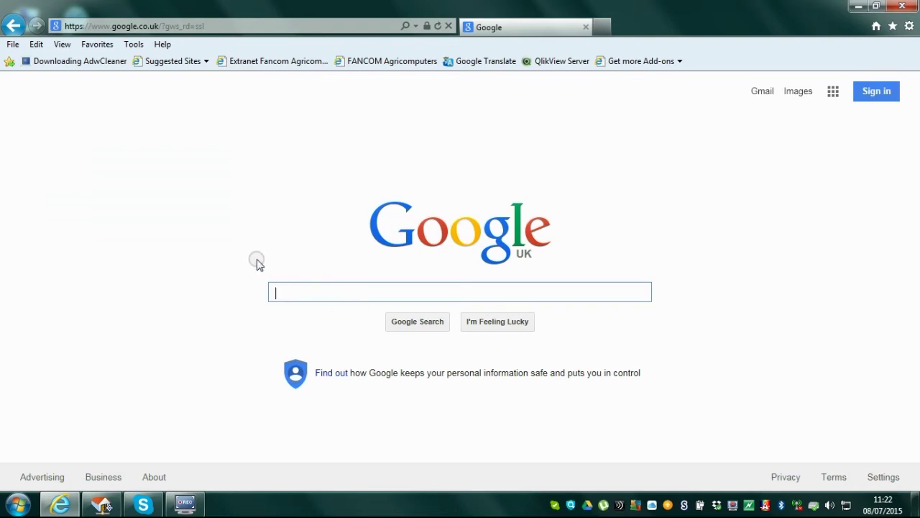
{"action": "left_click", "coordinate": [83, 28]}
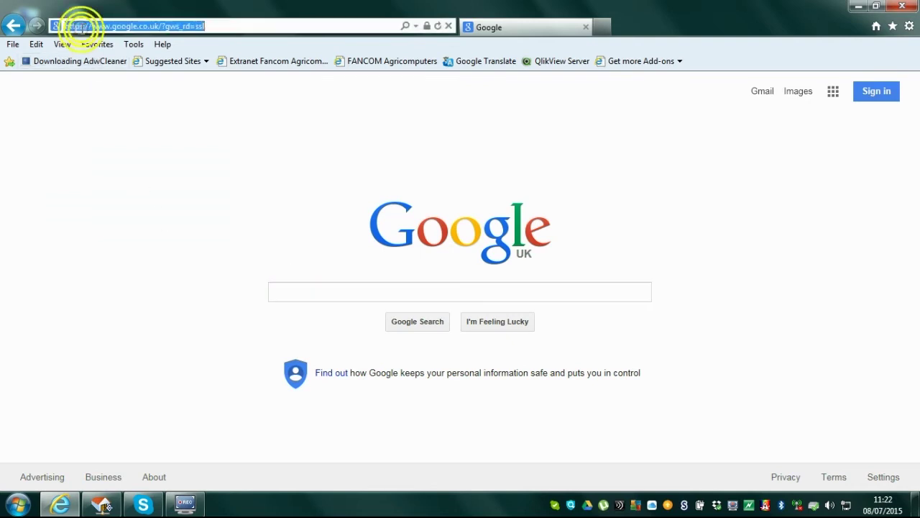
{"action": "type", "text": "10."}
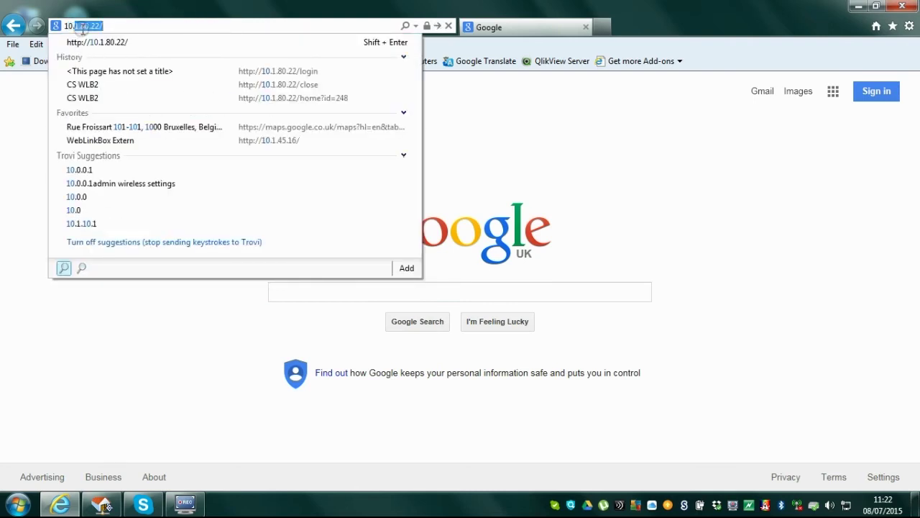
{"action": "type", "text": "1.10"}
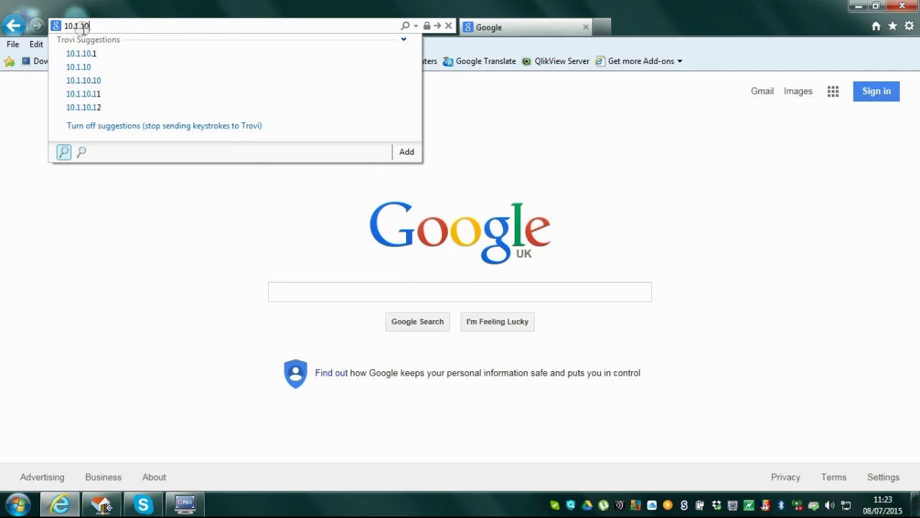
{"action": "key", "text": "BackSpace"}
{"action": "key", "text": "BackSpace"}
{"action": "type", "text": "80.22/"}
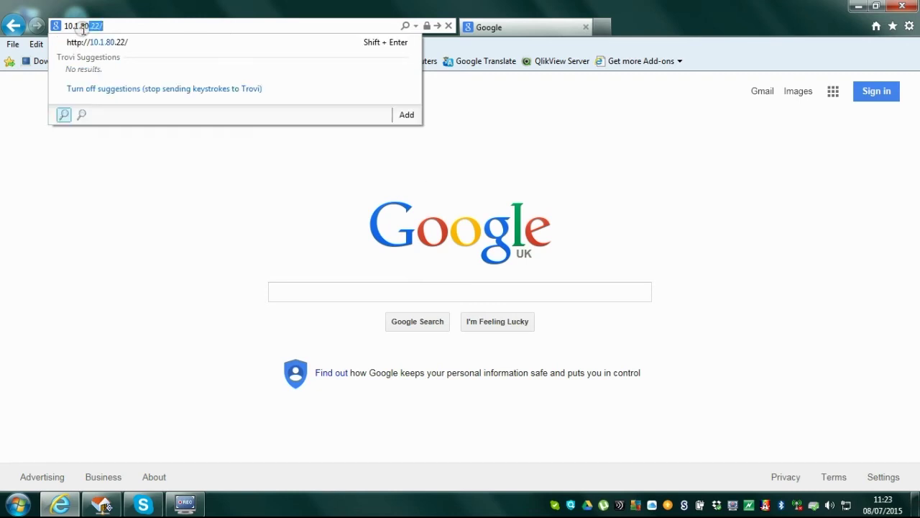
{"action": "left_click", "coordinate": [94, 43]}
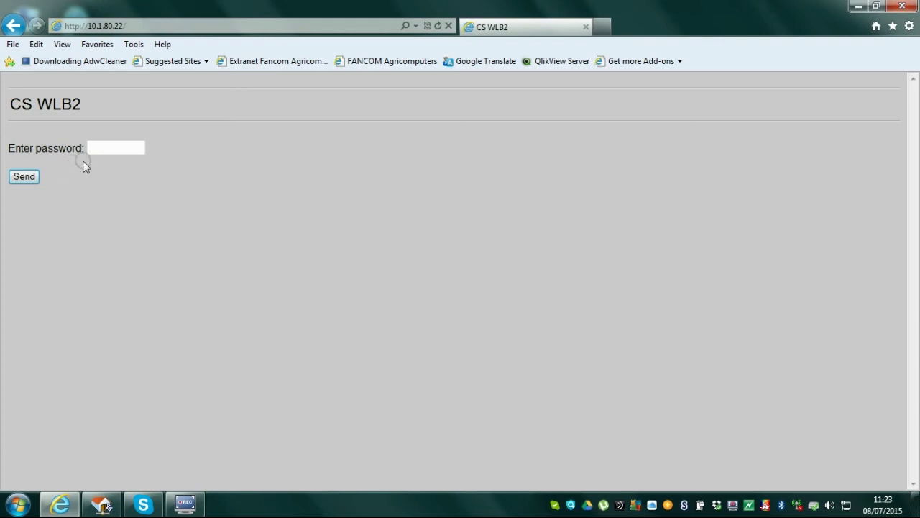
- Log in to the CS WLB2 WebLink Box with the box password
{"action": "left_click", "coordinate": [99, 149]}
{"action": "type", "text": "••••"}
{"action": "left_click", "coordinate": [26, 177]}
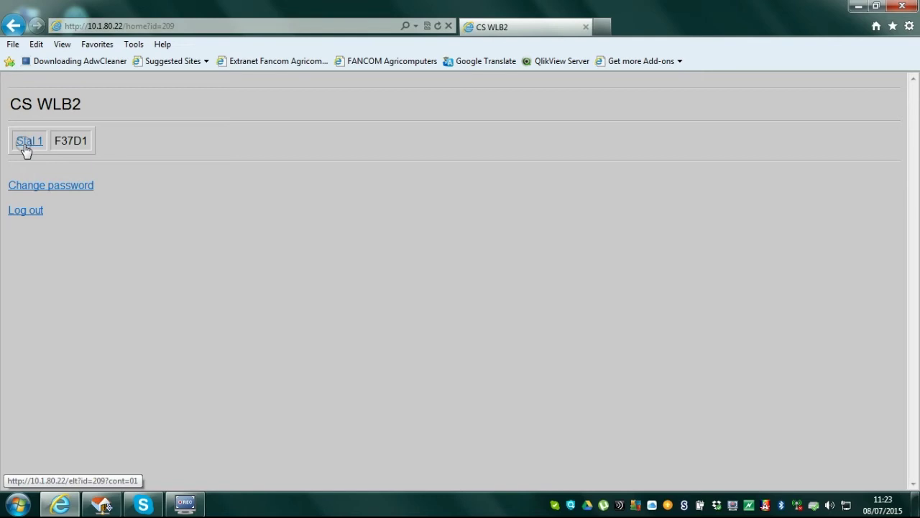
- Open the Stal 1 controller remotely from the home page
{"action": "left_click", "coordinate": [26, 146]}
{"action": "left_click", "coordinate": [26, 146]}
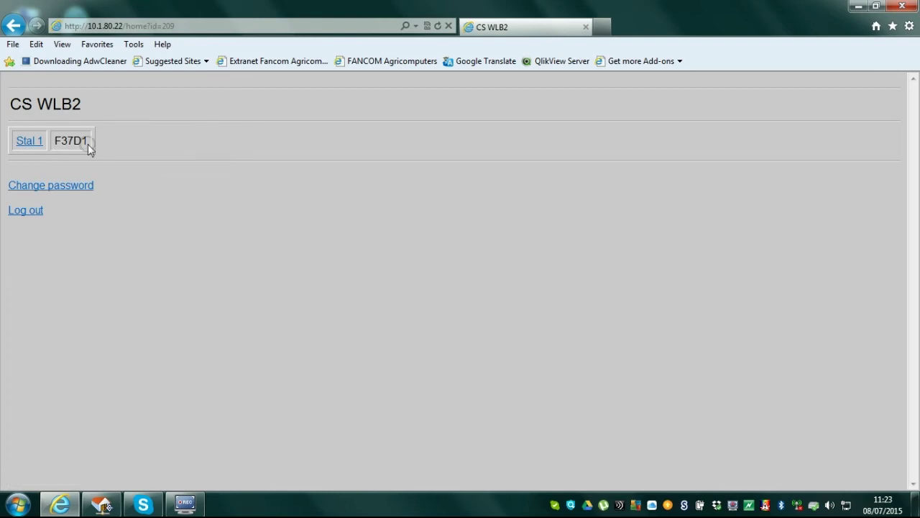
{"action": "left_click", "coordinate": [29, 146]}
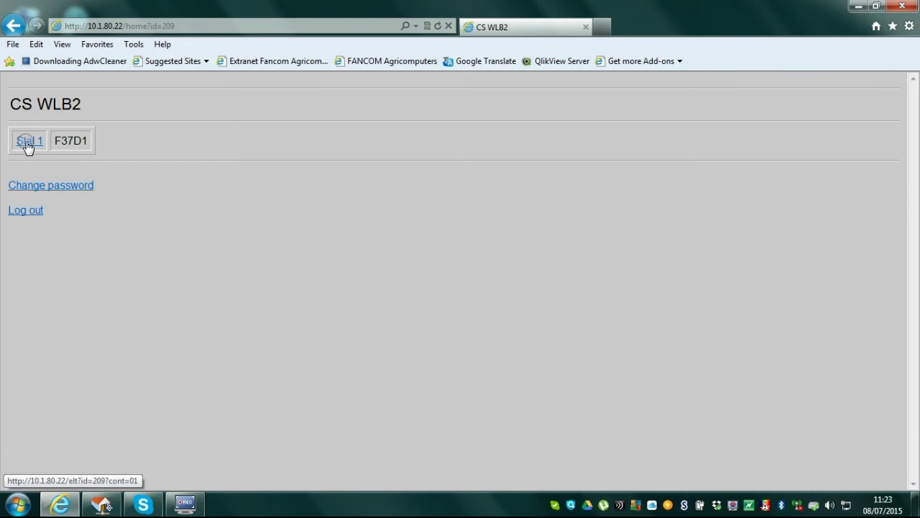
{"action": "left_click", "coordinate": [27, 142]}
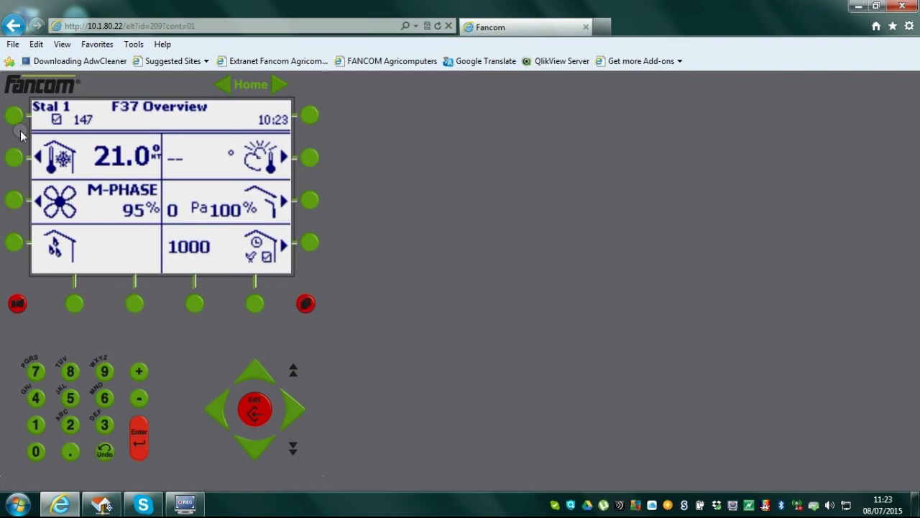
{"action": "left_click", "coordinate": [14, 158]}
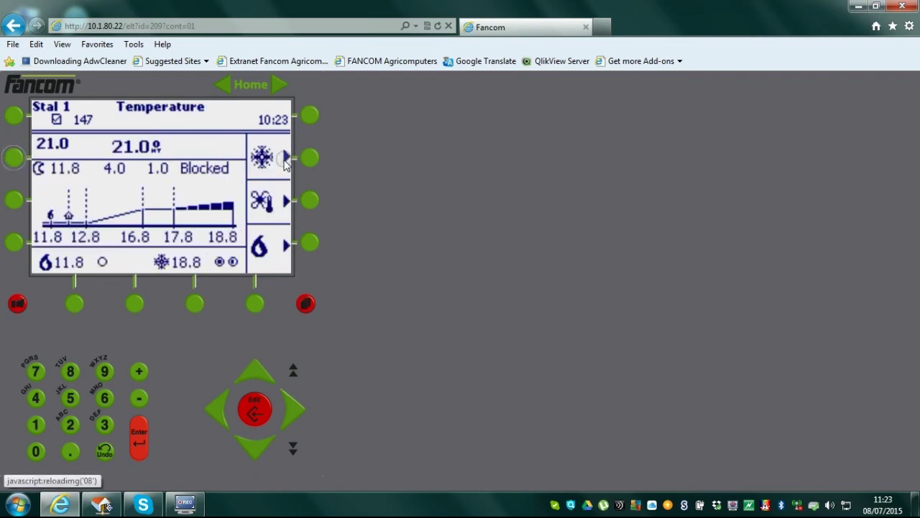
{"action": "left_click", "coordinate": [309, 158]}
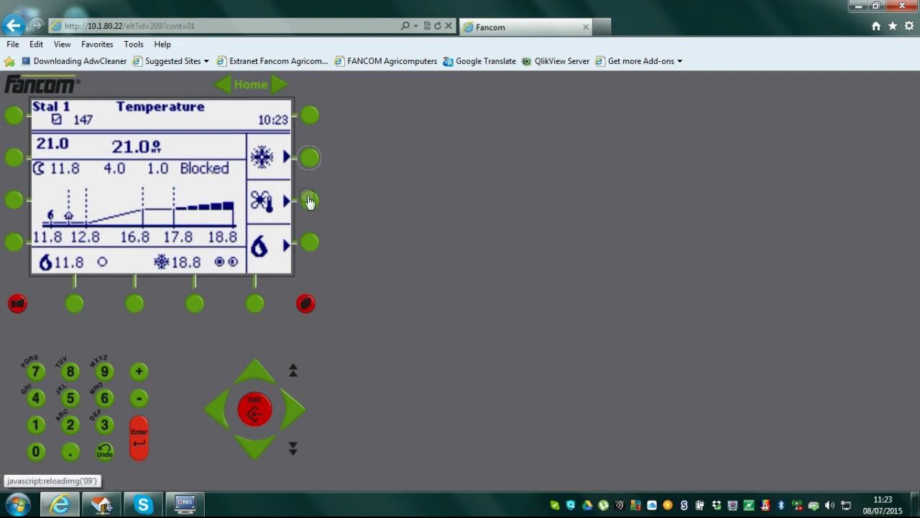
{"action": "left_click", "coordinate": [310, 201]}
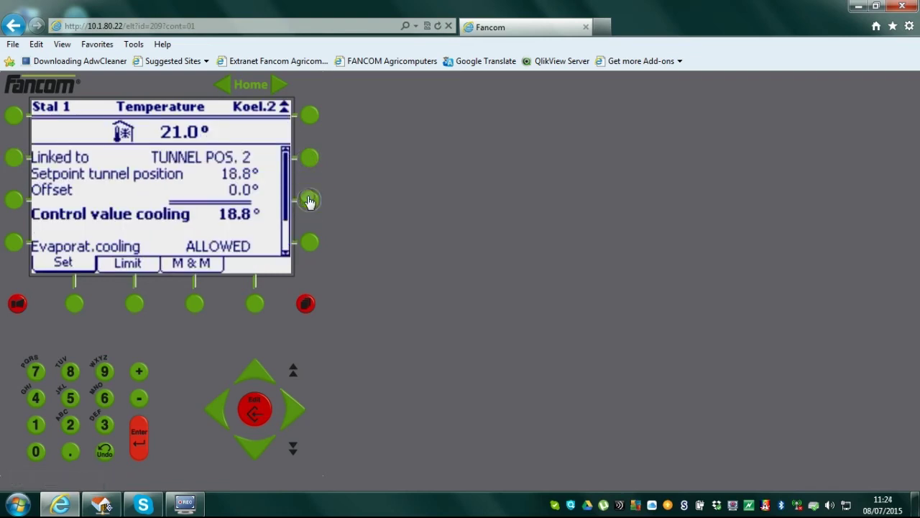
{"action": "left_click", "coordinate": [109, 267]}
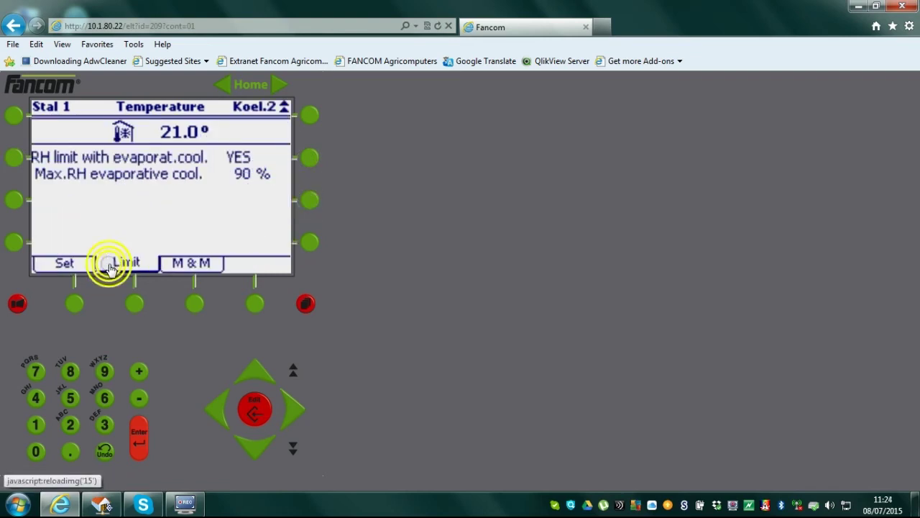
{"action": "left_click", "coordinate": [194, 263]}
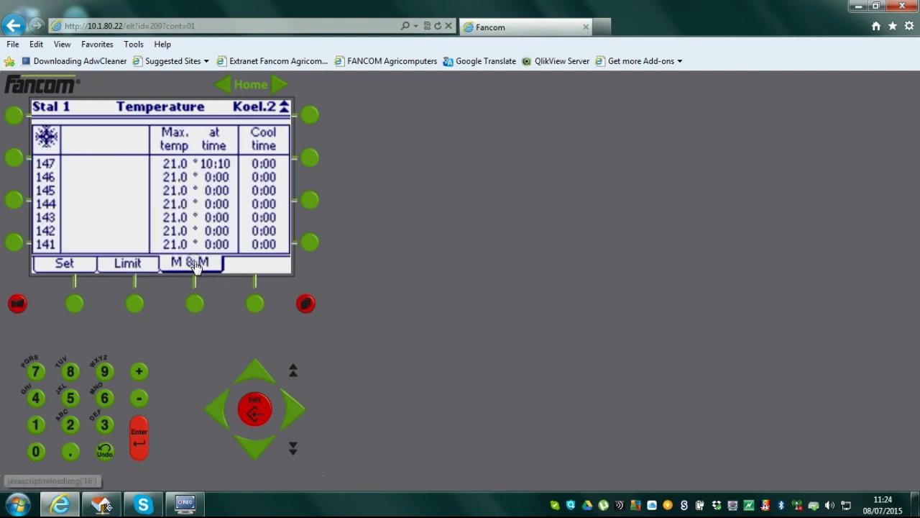
{"action": "left_click", "coordinate": [11, 203]}
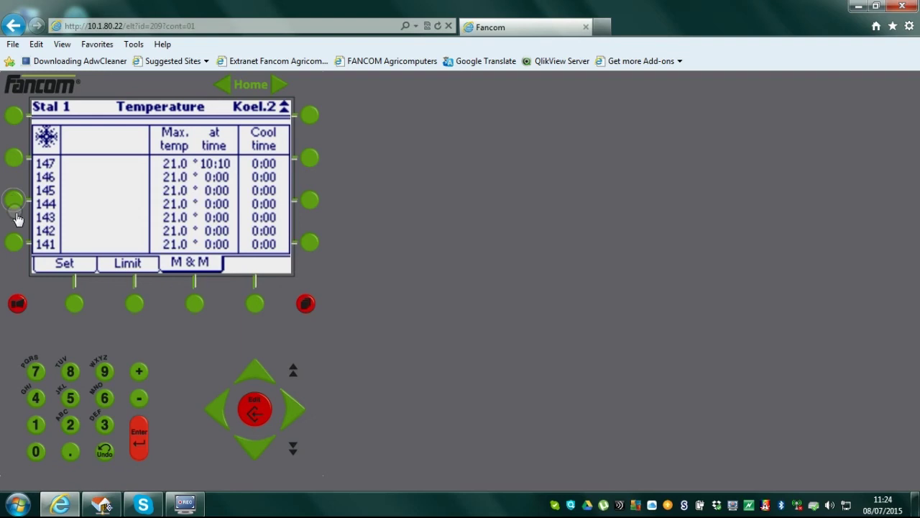
{"action": "left_click", "coordinate": [306, 305]}
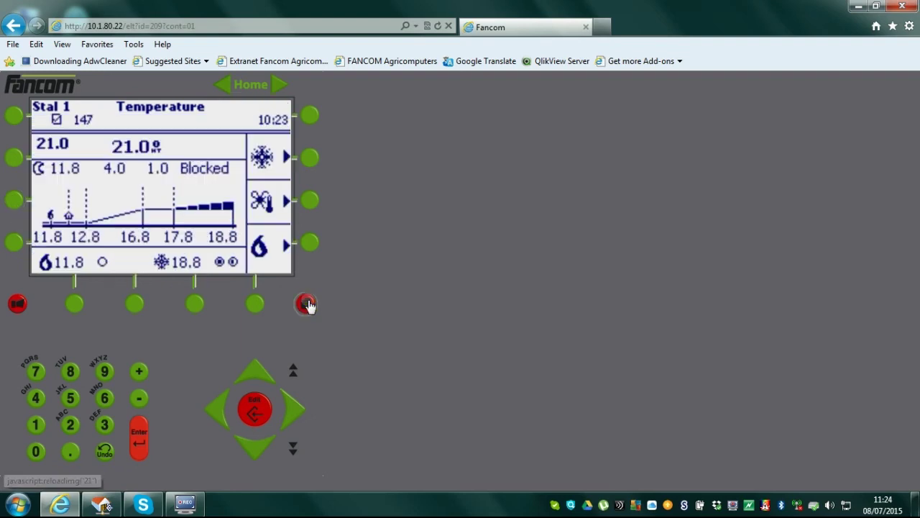
{"action": "left_click", "coordinate": [308, 241]}
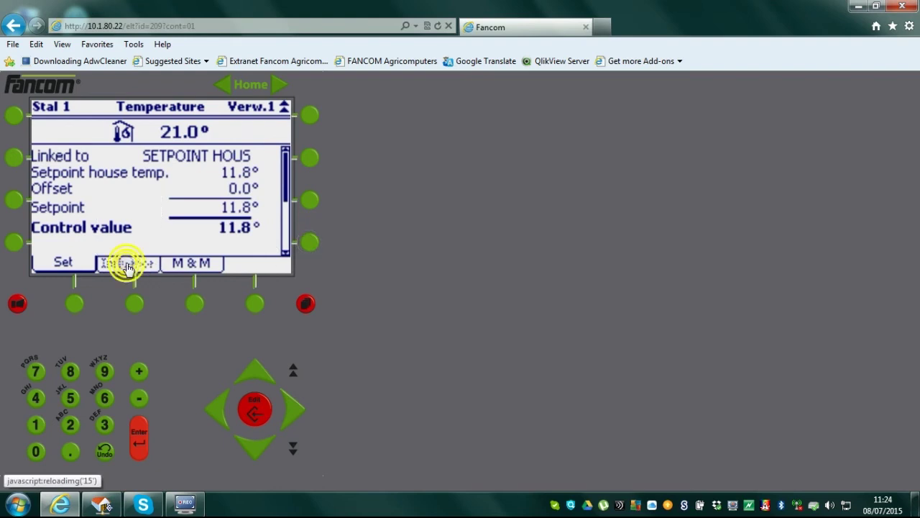
{"action": "left_click", "coordinate": [181, 263]}
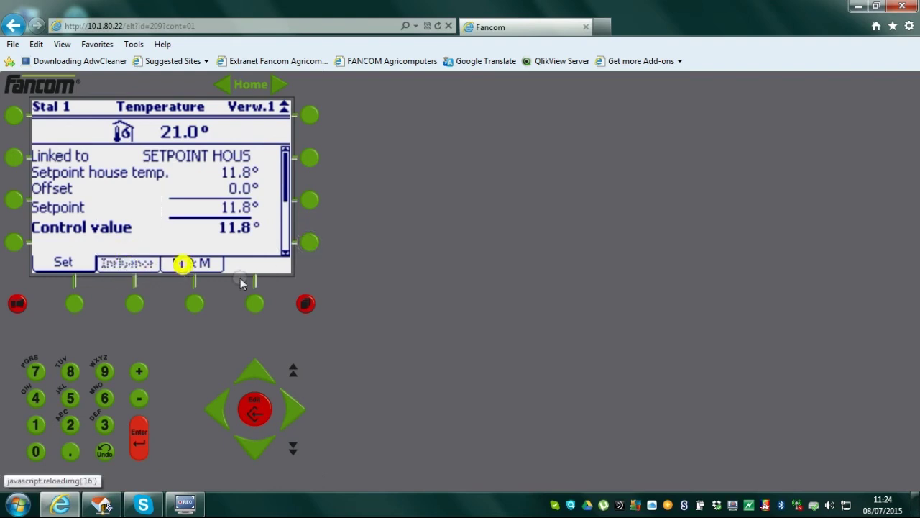
{"action": "left_click", "coordinate": [306, 306]}
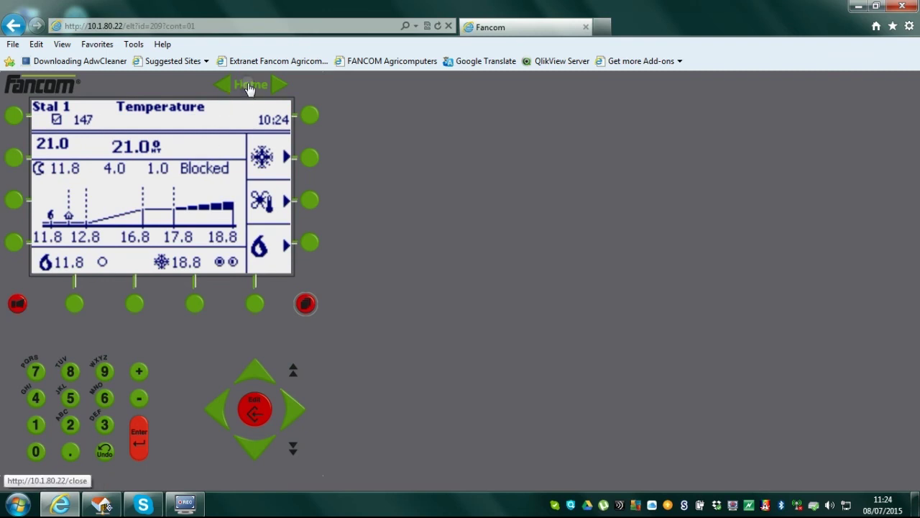
{"action": "left_click", "coordinate": [295, 289]}
- Return to the CS WLB2 home page and submit a new password on the Change password form
{"action": "left_click", "coordinate": [251, 85]}
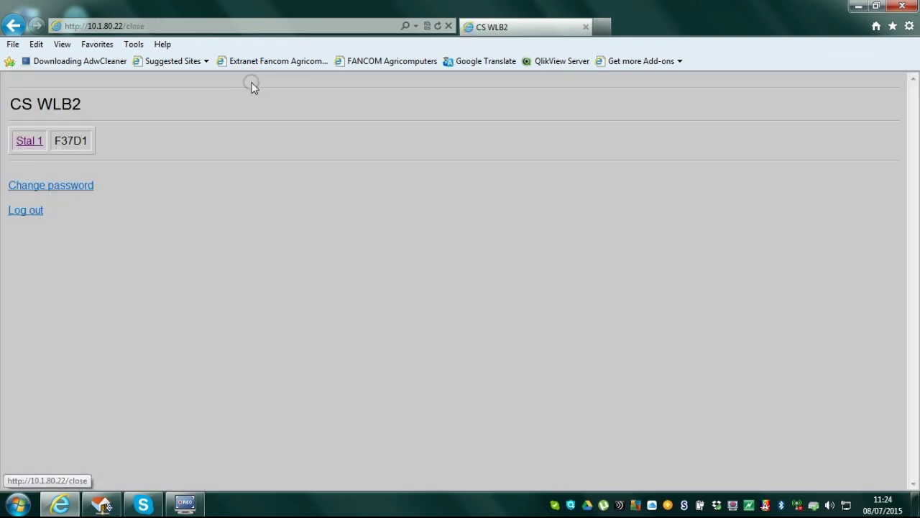
{"action": "left_click", "coordinate": [56, 186]}
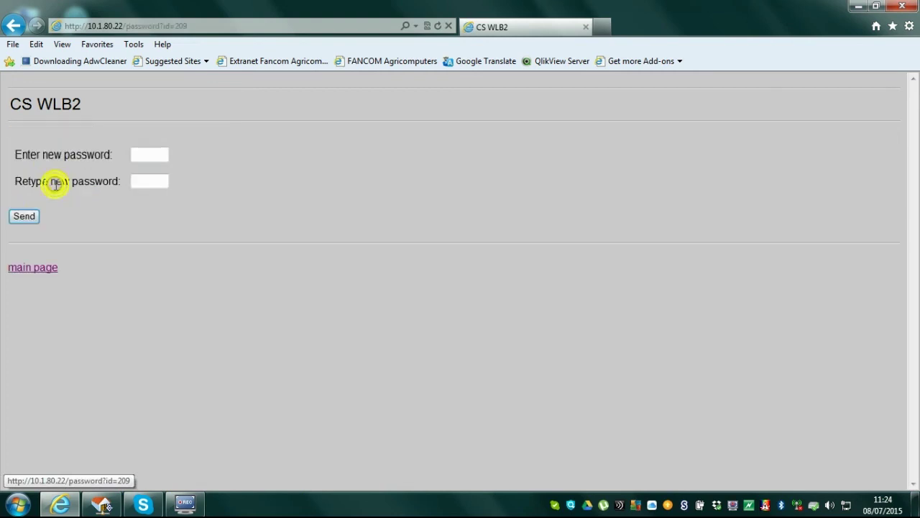
{"action": "left_click", "coordinate": [142, 152]}
{"action": "type", "text": "••••"}
{"action": "left_click", "coordinate": [140, 178]}
{"action": "type", "text": "••••"}
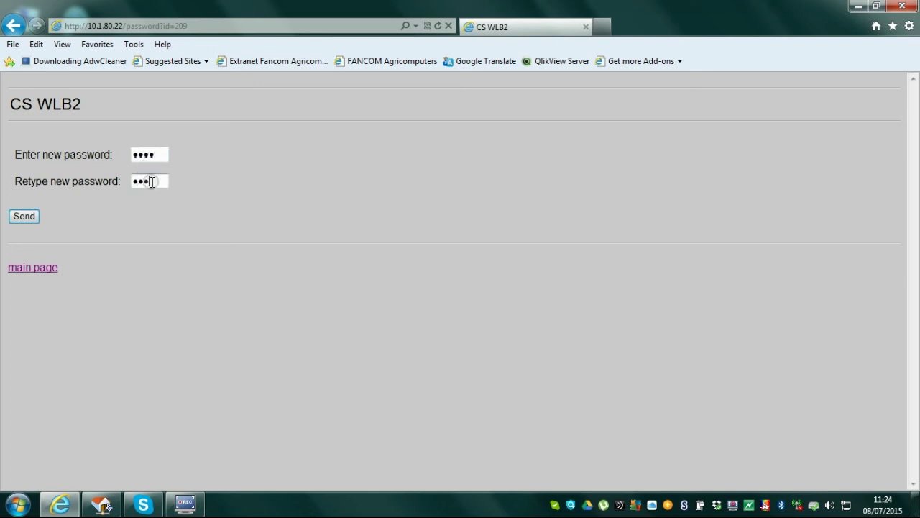
{"action": "left_click", "coordinate": [26, 215]}
{"action": "left_click", "coordinate": [24, 217]}
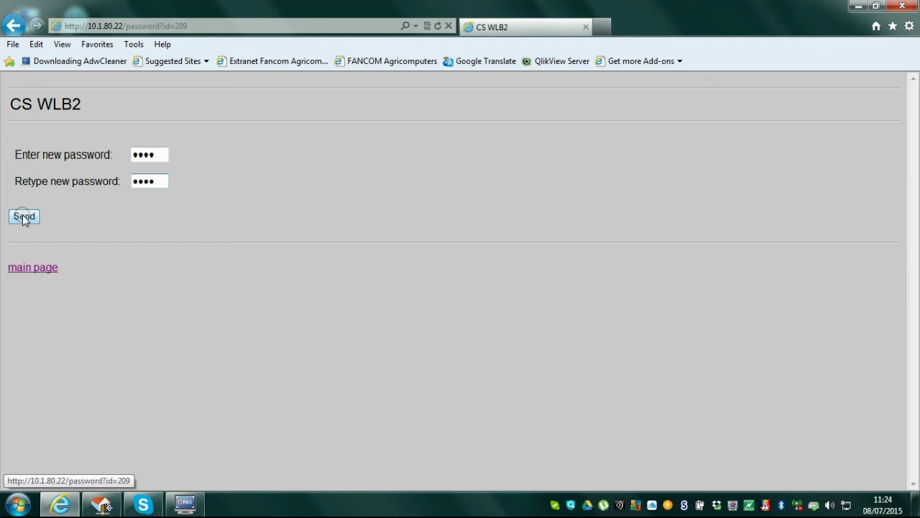
- Re-enter the new password on the Change password form and send it
{"action": "left_click", "coordinate": [144, 152]}
{"action": "type", "text": "•••"}
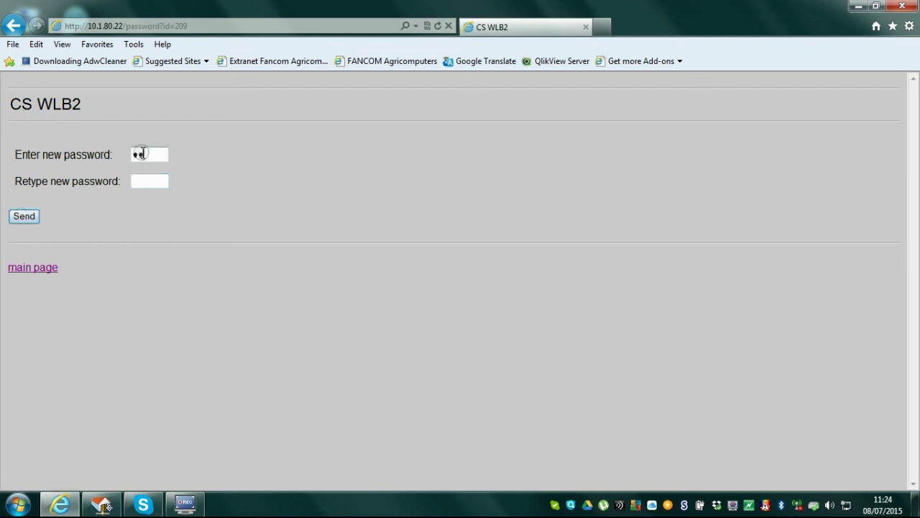
{"action": "type", "text": "•"}
{"action": "left_click", "coordinate": [143, 181]}
{"action": "type", "text": "••••"}
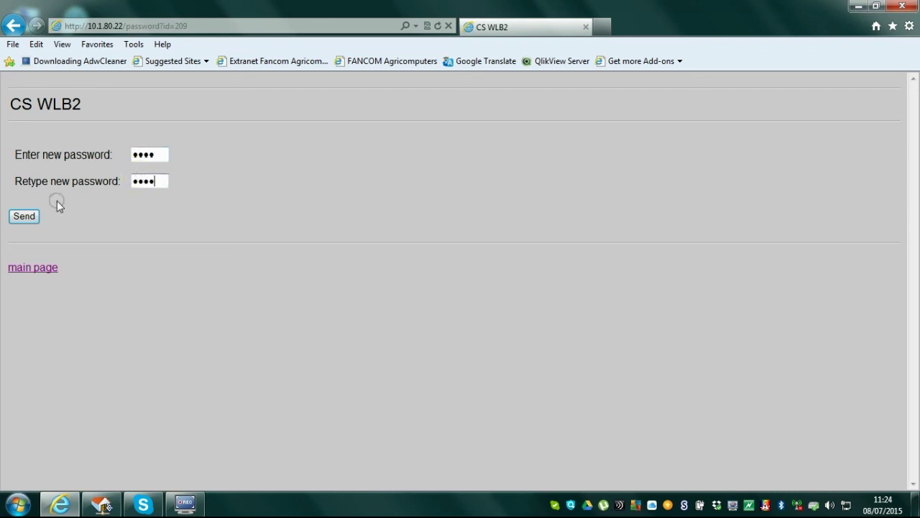
{"action": "left_click", "coordinate": [23, 217]}
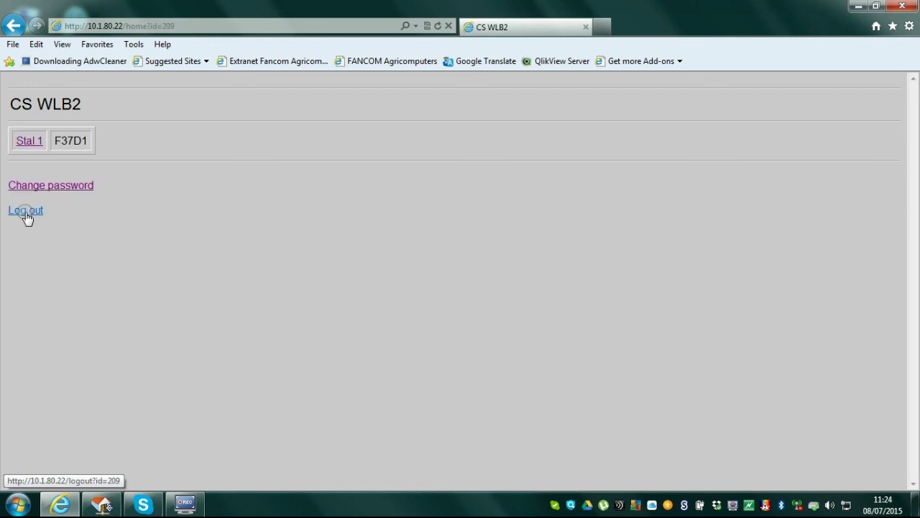
- Log out of the CS WLB2 WebLink Box session
{"action": "left_click", "coordinate": [26, 211]}
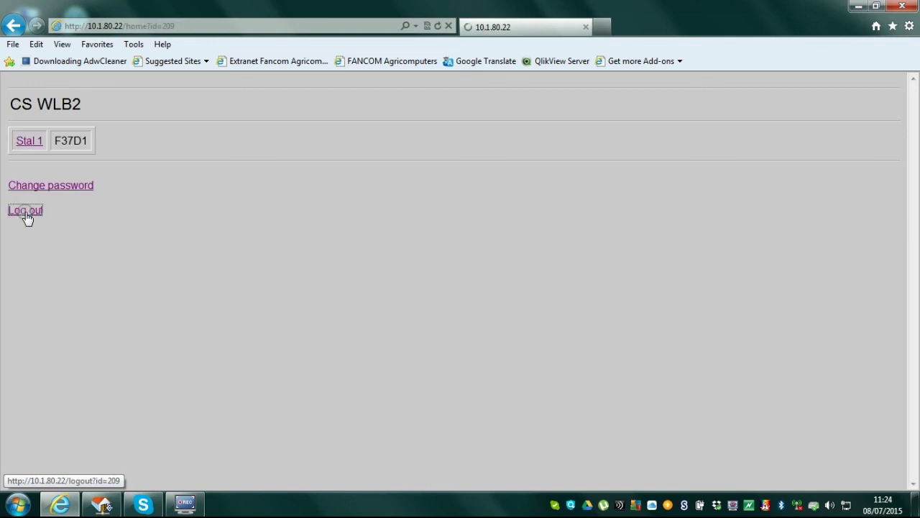